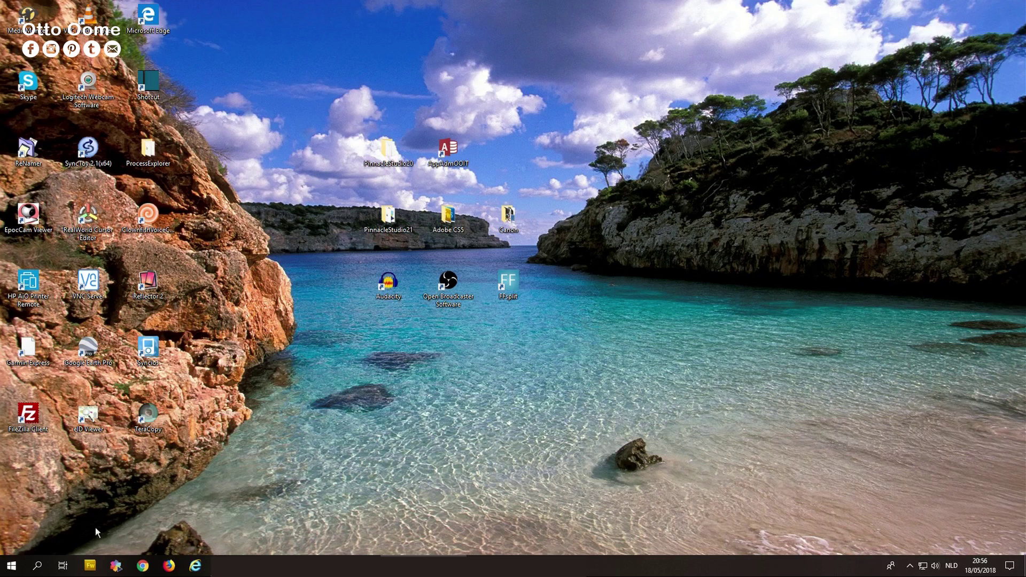
- Examine the Windows specifications on the system Info page in Instellingen, checking edition, version and build, and close the window
{"action": "left_click", "coordinate": [12, 566]}
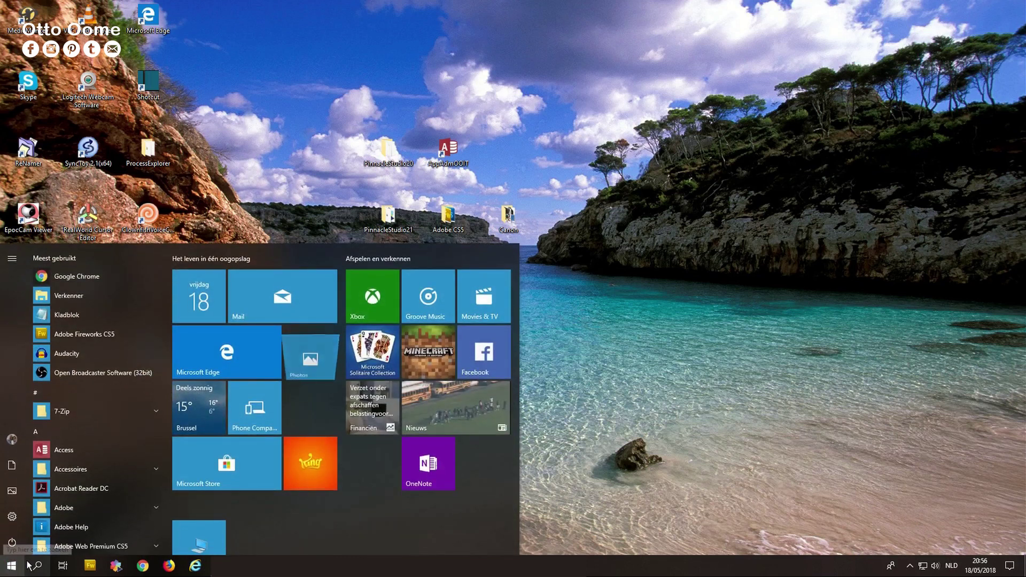
{"action": "type", "text": "instellinge"}
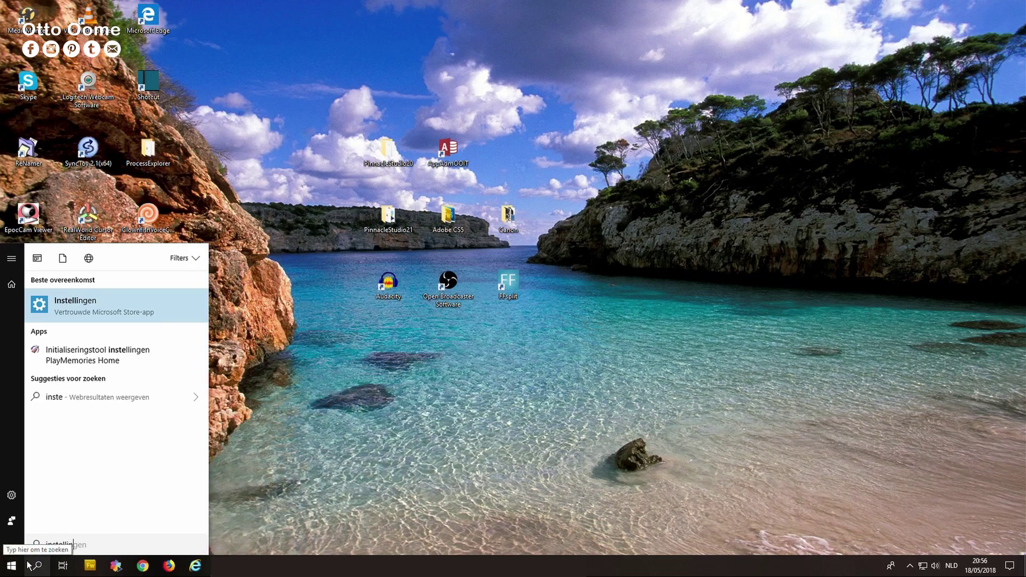
{"action": "left_click", "coordinate": [108, 306]}
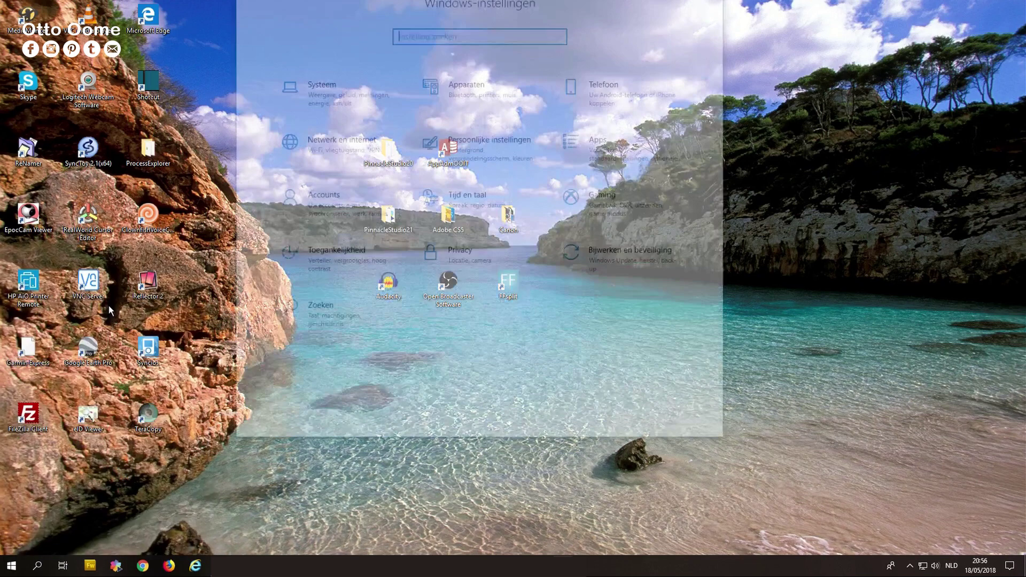
{"action": "left_click", "coordinate": [332, 160]}
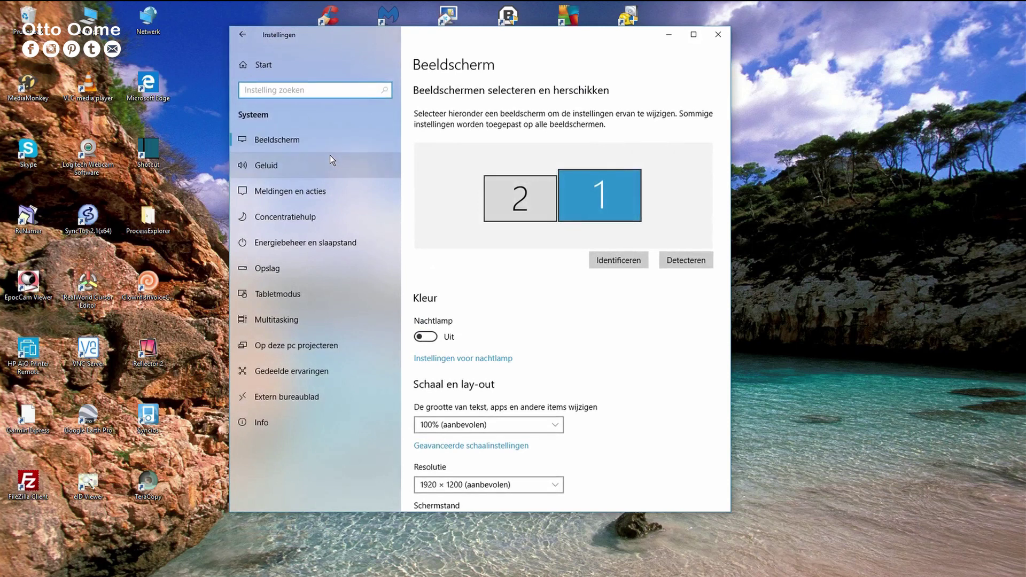
{"action": "left_click", "coordinate": [260, 423]}
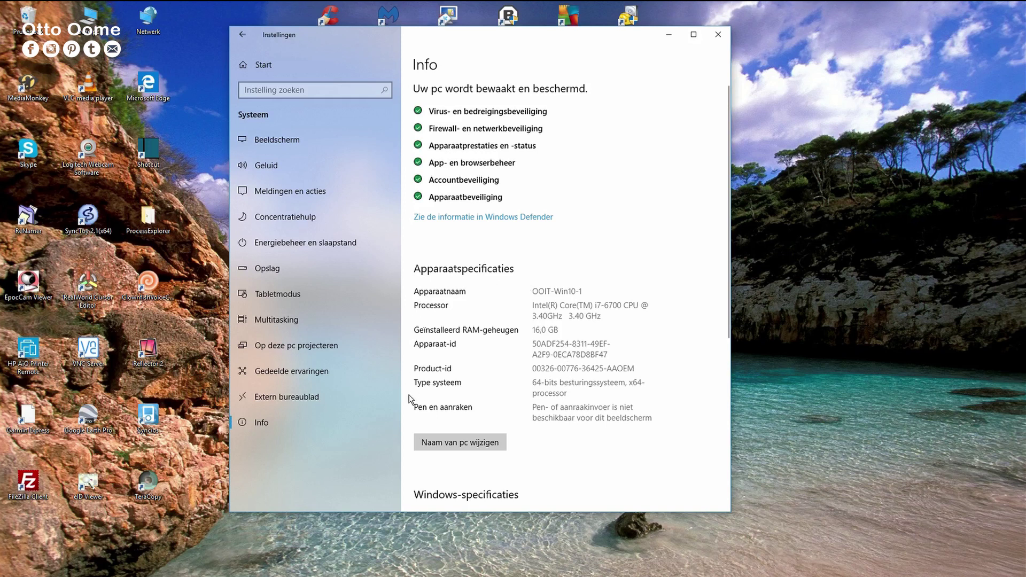
{"action": "scroll", "coordinate": [523, 416], "scroll_direction": "down", "scroll_amount": 3}
{"action": "scroll", "coordinate": [526, 419], "scroll_direction": "down", "scroll_amount": 3}
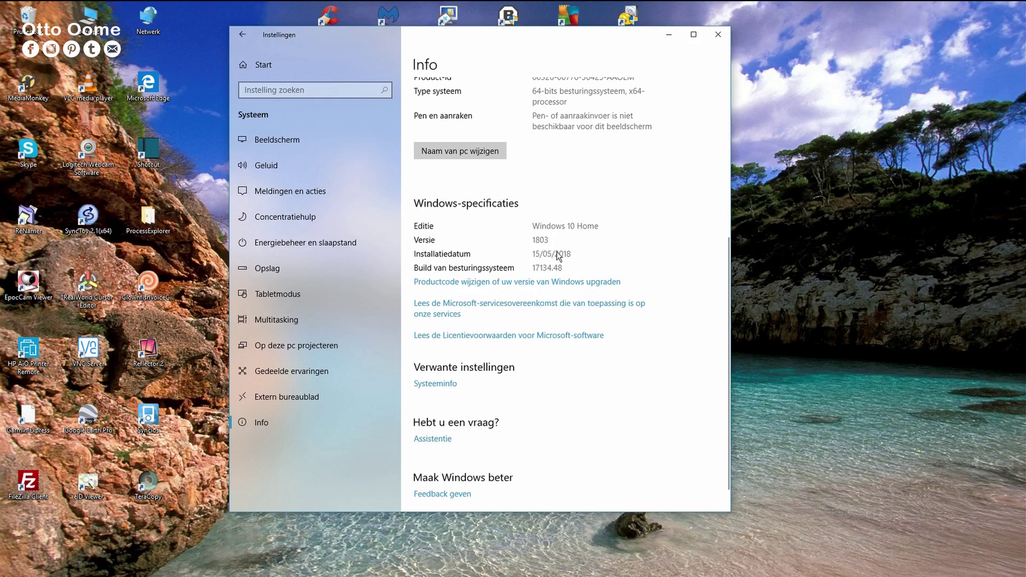
{"action": "left_click", "coordinate": [718, 34]}
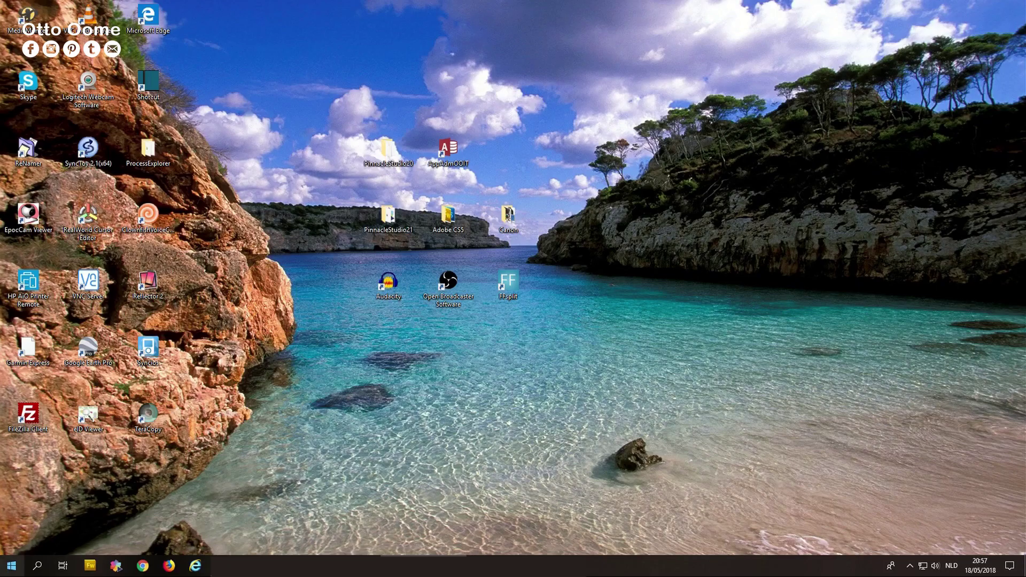
- Search for windowsupd from the desktop and open Naar updates zoeken to check for Windows updates
{"action": "left_click", "coordinate": [11, 566]}
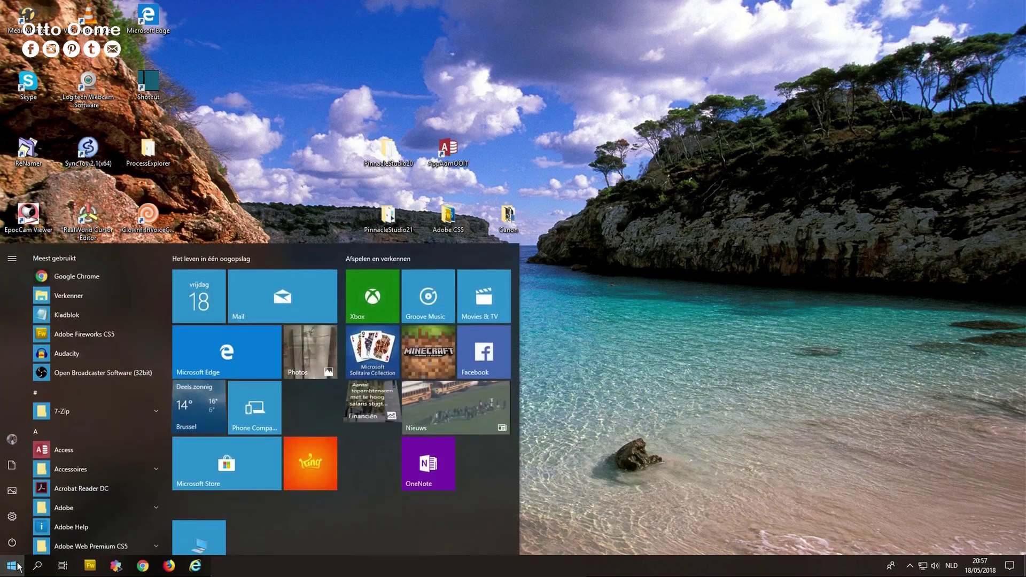
{"action": "type", "text": "windows"}
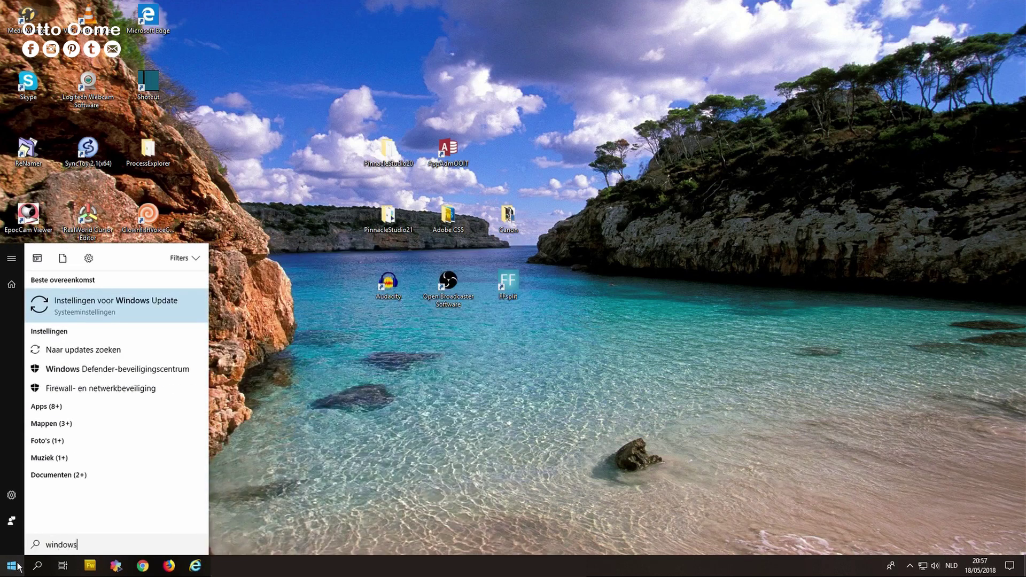
{"action": "type", "text": "upd"}
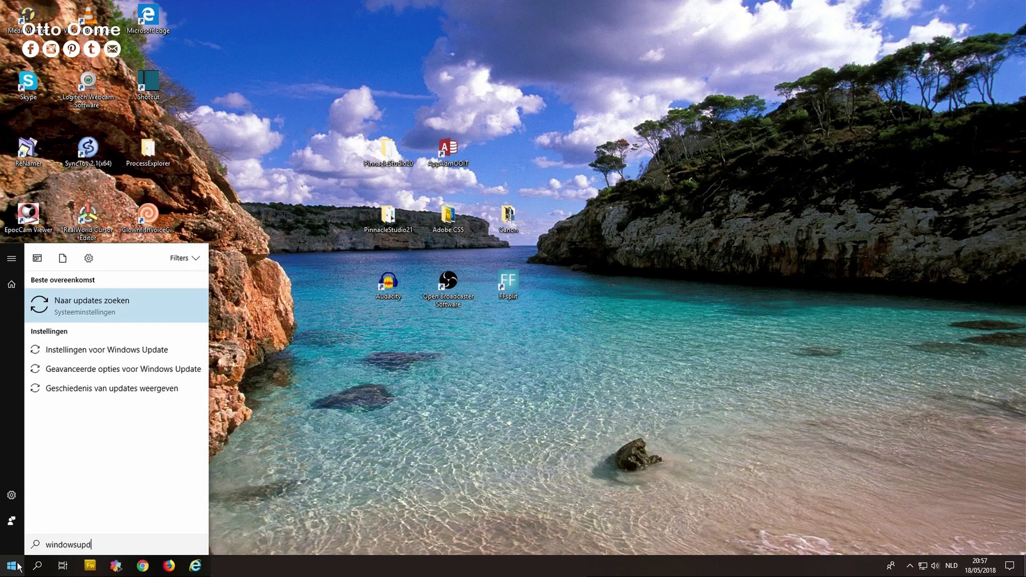
{"action": "left_click", "coordinate": [110, 309]}
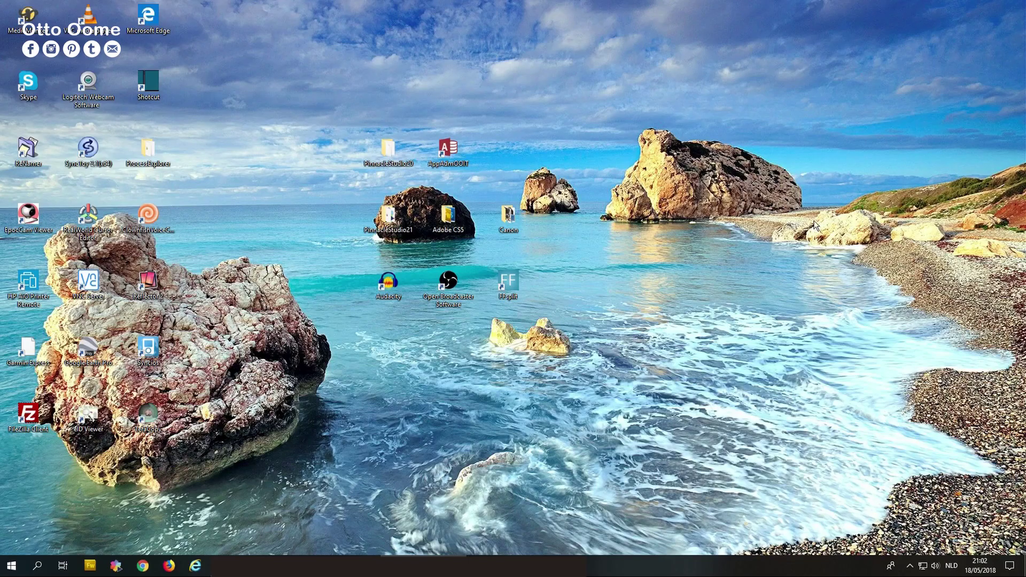
- Open the Regio en taal page under Tijd en taal in Instellingen
{"action": "left_click", "coordinate": [13, 564]}
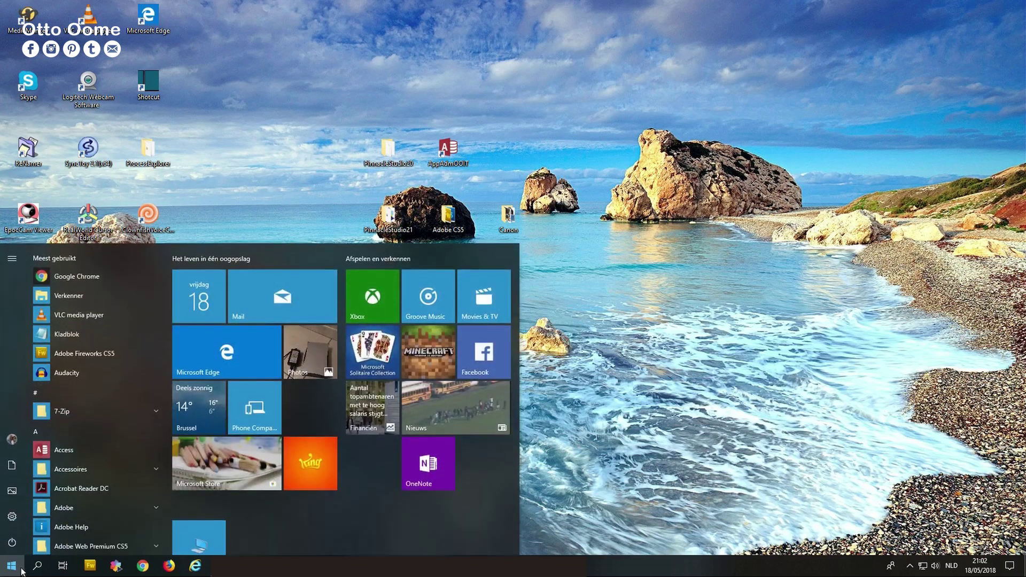
{"action": "type", "text": "instel"}
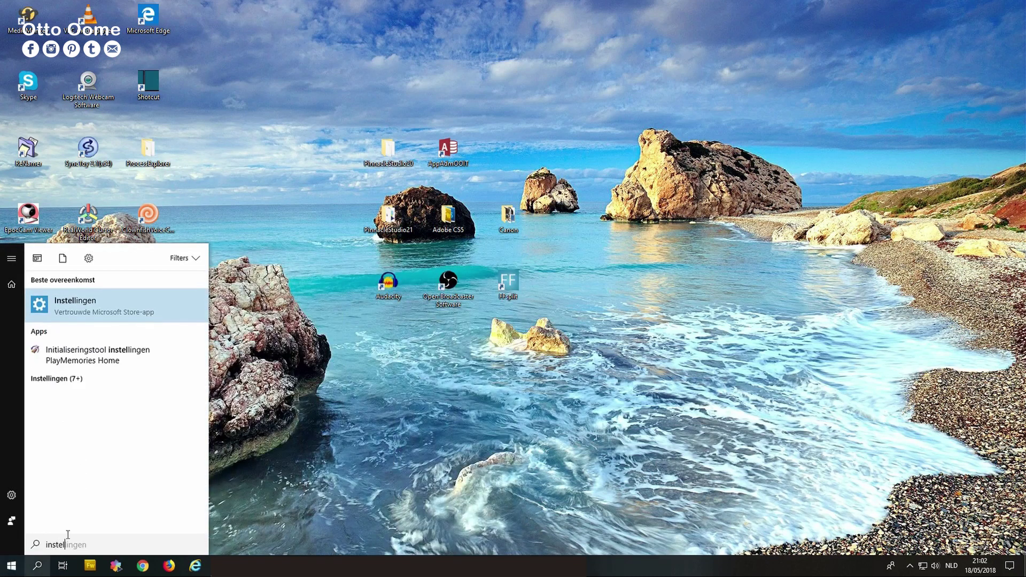
{"action": "left_click", "coordinate": [132, 309]}
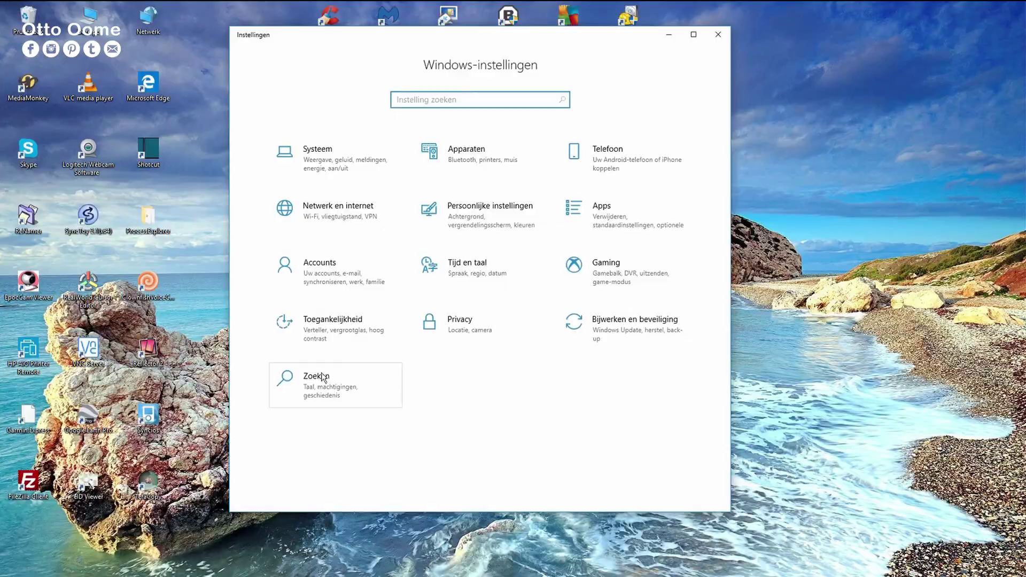
{"action": "left_click", "coordinate": [481, 270]}
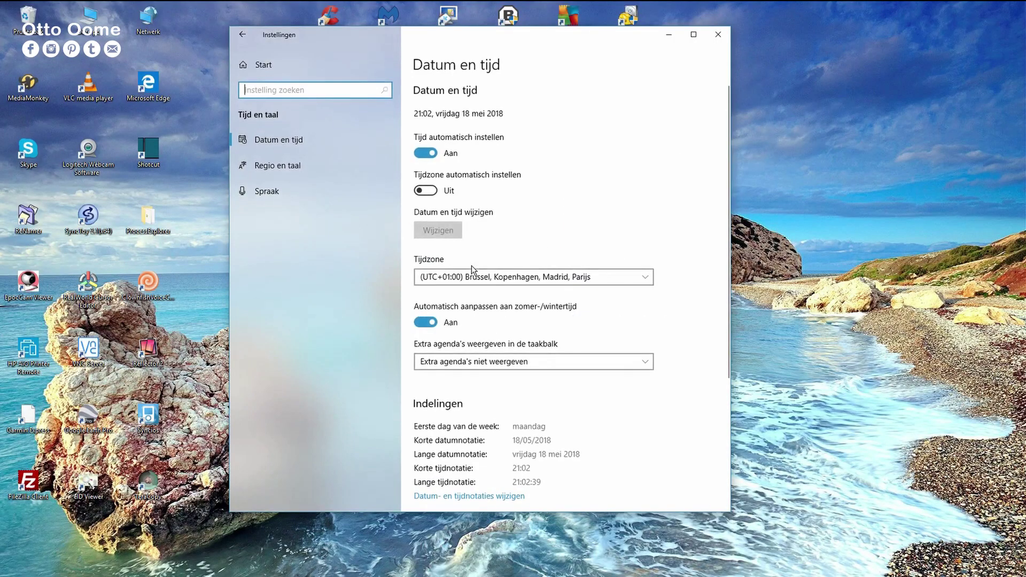
{"action": "left_click", "coordinate": [272, 165]}
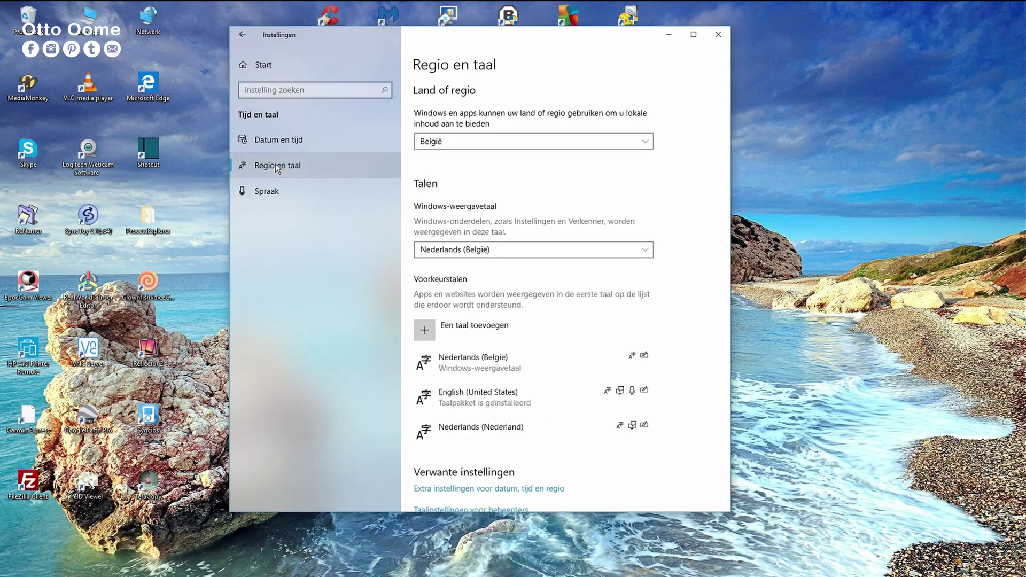
- Search the installable languages for engels, check the English (United States) entry, and cancel without adding a language
{"action": "left_click", "coordinate": [426, 332]}
{"action": "type", "text": "engels"}
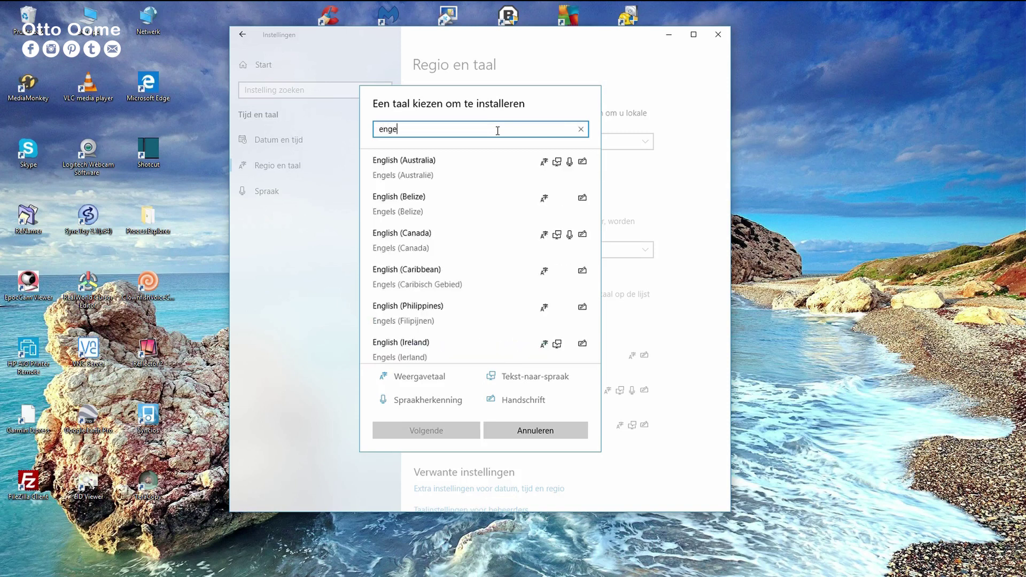
{"action": "scroll", "coordinate": [573, 239], "scroll_direction": "down", "scroll_amount": 2}
{"action": "scroll", "coordinate": [573, 239], "scroll_direction": "down", "scroll_amount": 4}
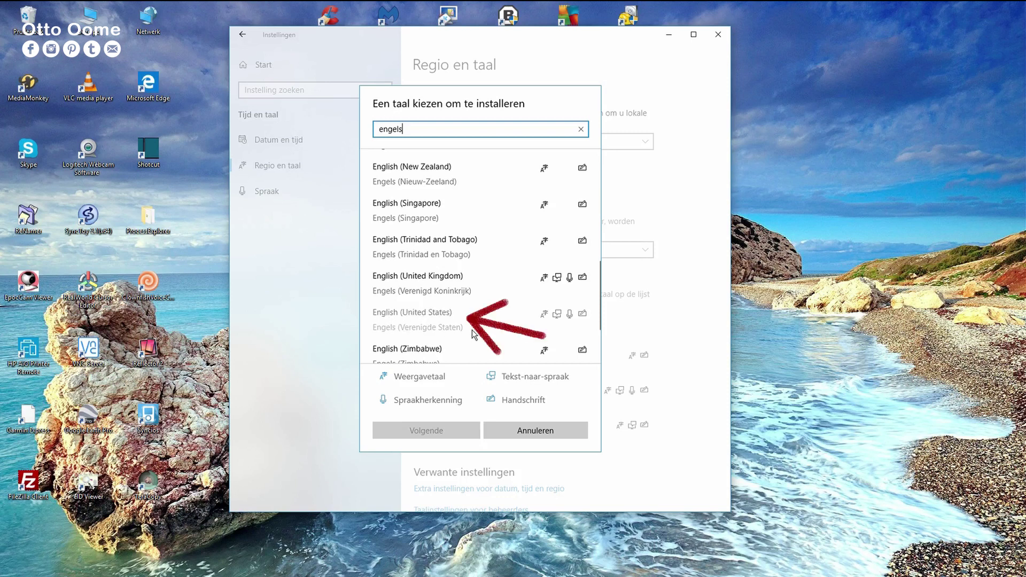
{"action": "left_click", "coordinate": [532, 430]}
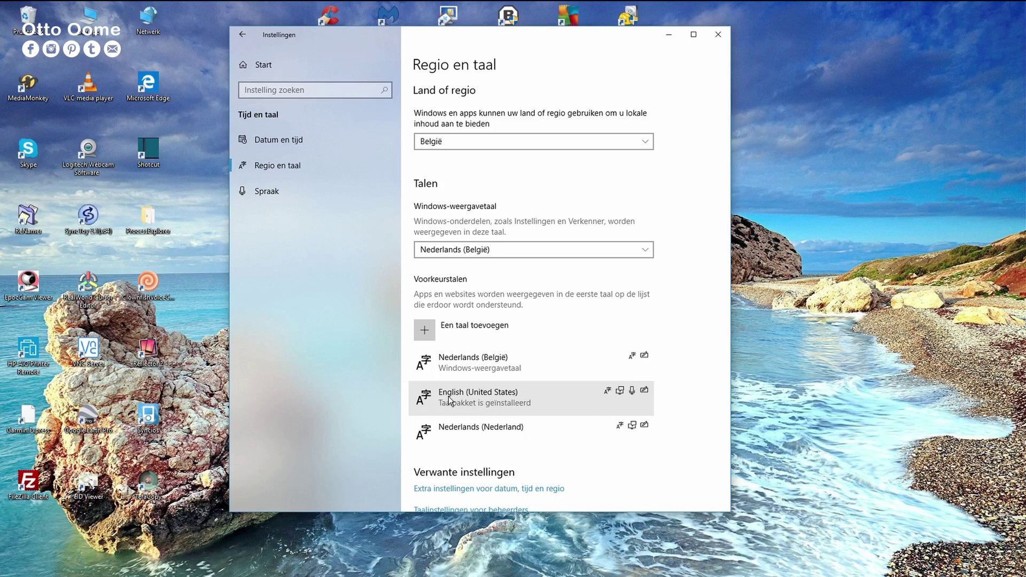
- Set the Windows display language to English (United States) and return to the main settings overview
{"action": "left_click", "coordinate": [647, 254]}
{"action": "left_click", "coordinate": [545, 288]}
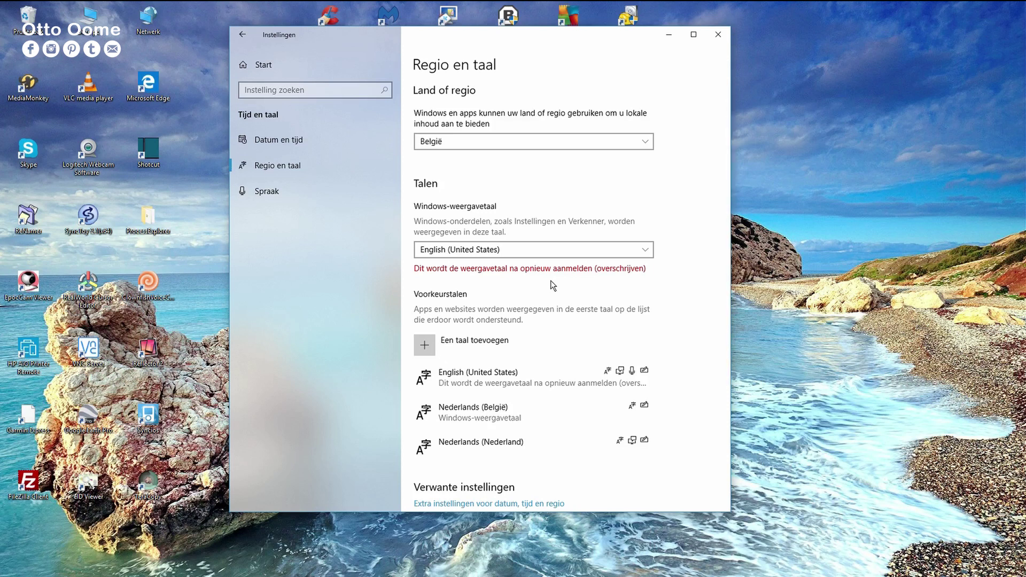
{"action": "left_click", "coordinate": [242, 34]}
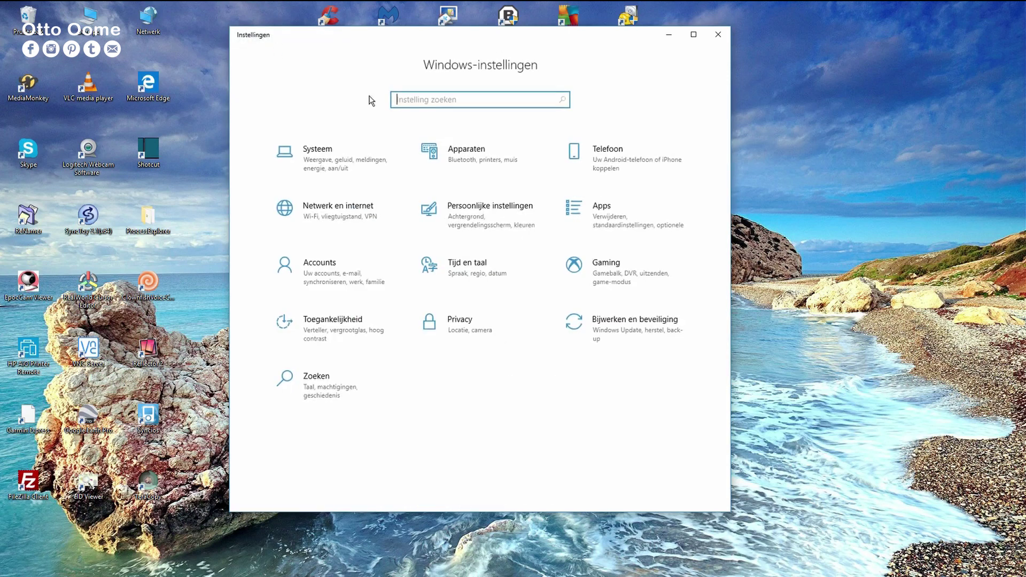
- Switch Cortana's microphone access off and on again in the Privacy microphone permissions, and close Instellingen
{"action": "left_click", "coordinate": [464, 325]}
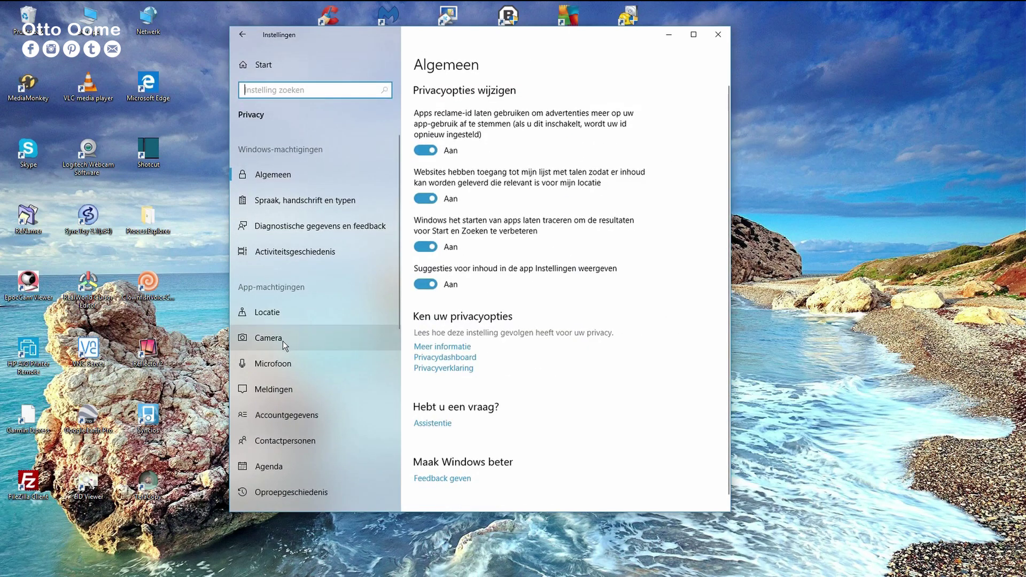
{"action": "left_click", "coordinate": [275, 364]}
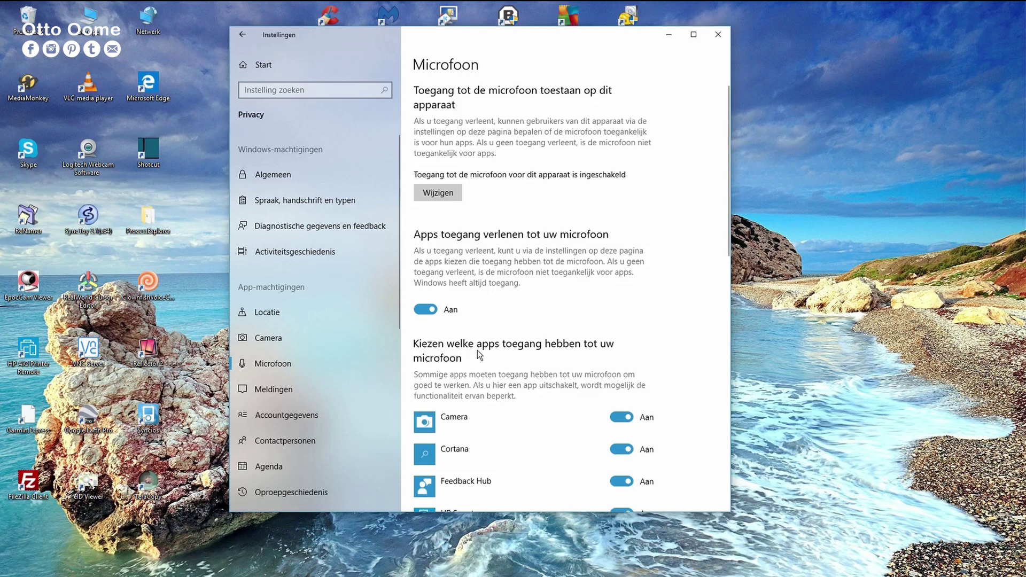
{"action": "scroll", "coordinate": [563, 358], "scroll_direction": "down", "scroll_amount": 2}
{"action": "scroll", "coordinate": [564, 358], "scroll_direction": "down", "scroll_amount": 3}
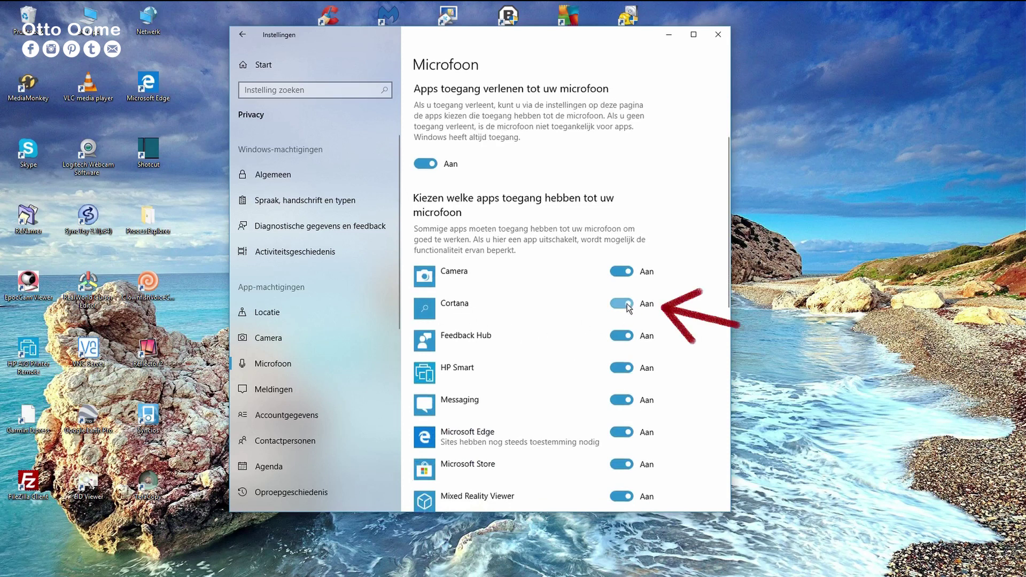
{"action": "left_click", "coordinate": [626, 305]}
{"action": "left_click", "coordinate": [628, 306]}
{"action": "left_click", "coordinate": [718, 35]}
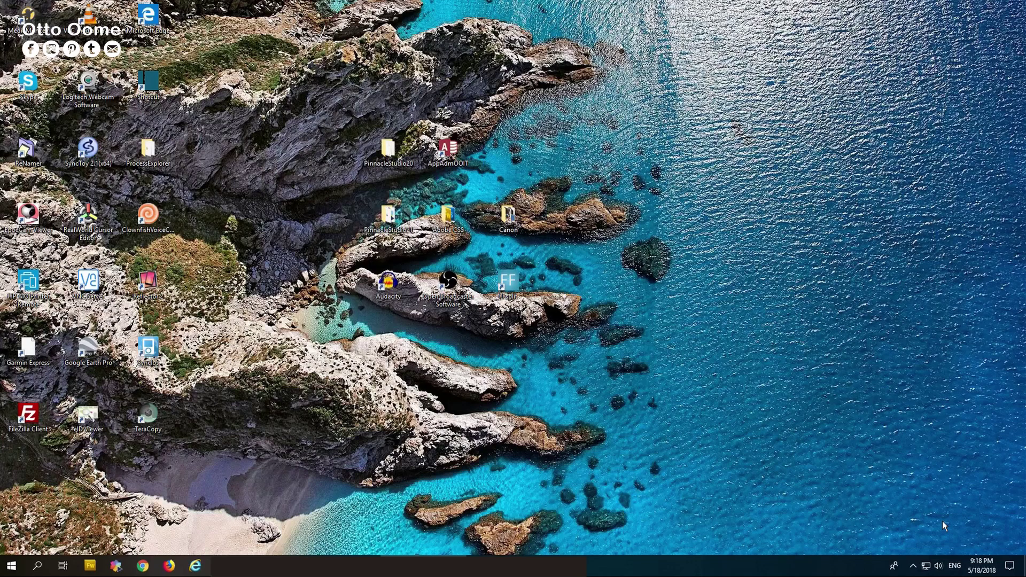
- Switch the input language to Dutch (Belgium) with the Belgian (Period) keyboard
{"action": "left_click", "coordinate": [955, 566]}
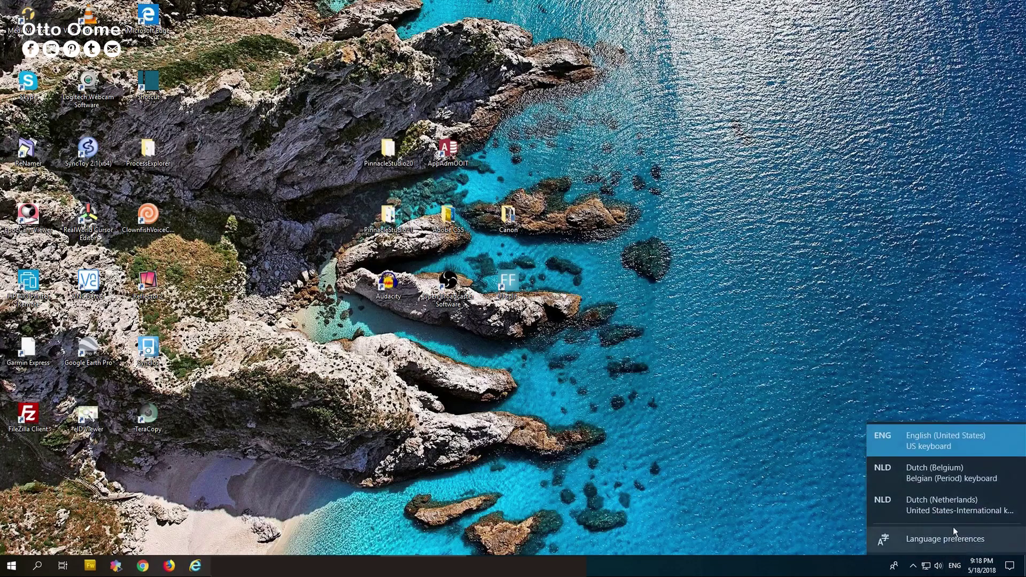
{"action": "left_click", "coordinate": [951, 473]}
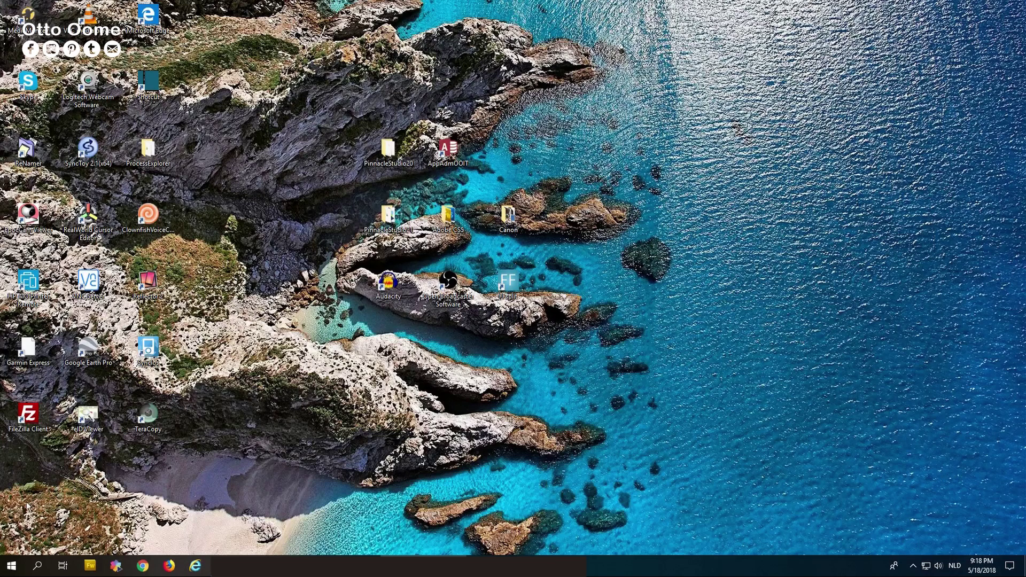
- Open the Speech page under Time & Language in Windows Settings
{"action": "left_click", "coordinate": [12, 566]}
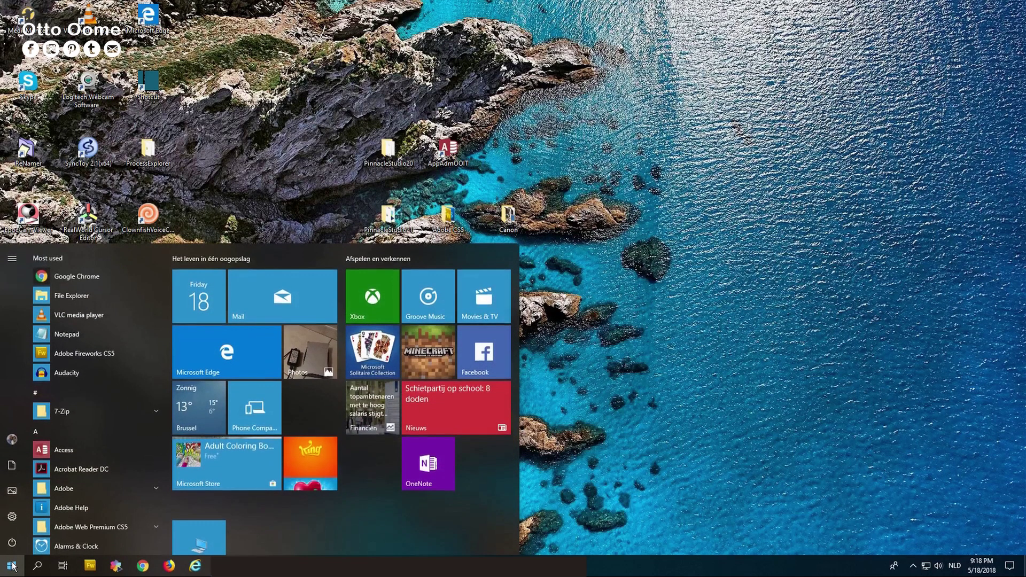
{"action": "left_click", "coordinate": [10, 518]}
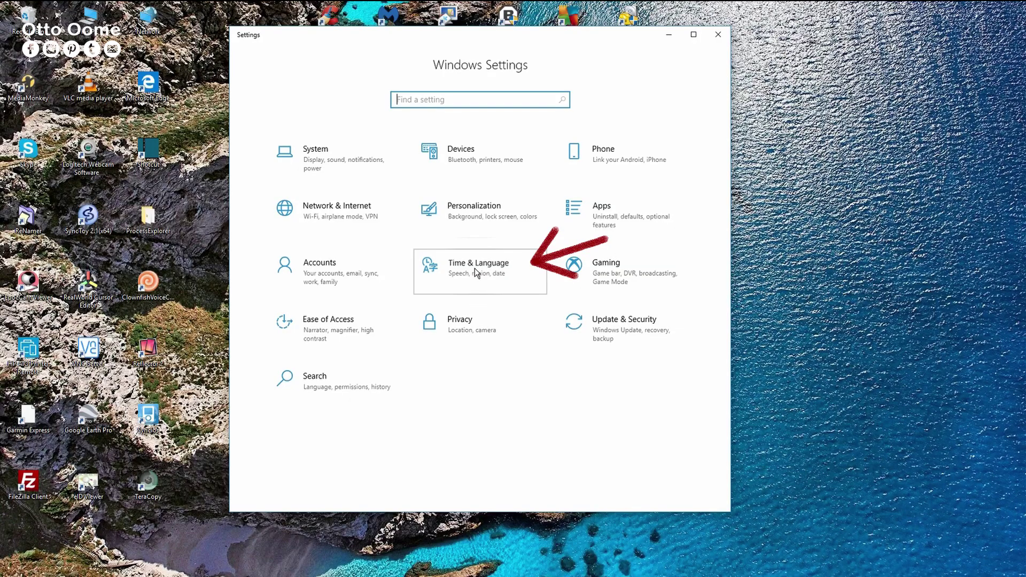
{"action": "left_click", "coordinate": [475, 269]}
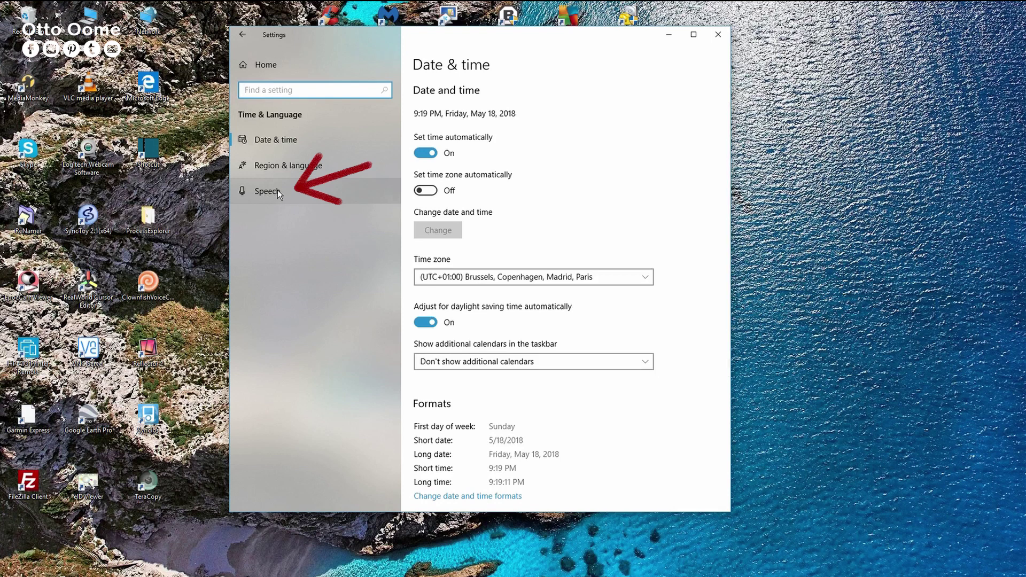
{"action": "left_click", "coordinate": [276, 190]}
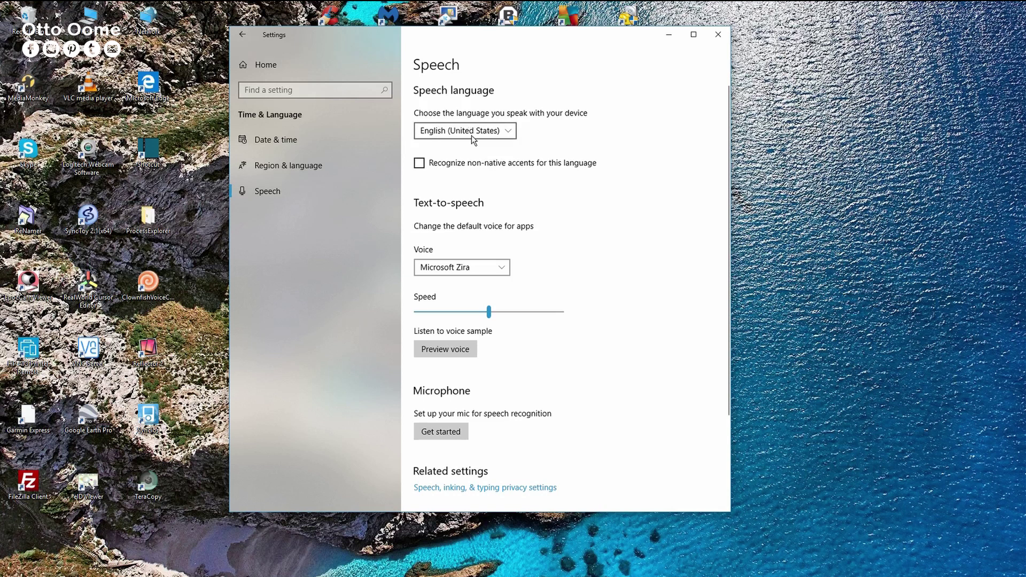
- Check the speech language choices, select Microsoft Zira as the default text-to-speech voice, and play its voice sample
{"action": "left_click", "coordinate": [502, 133]}
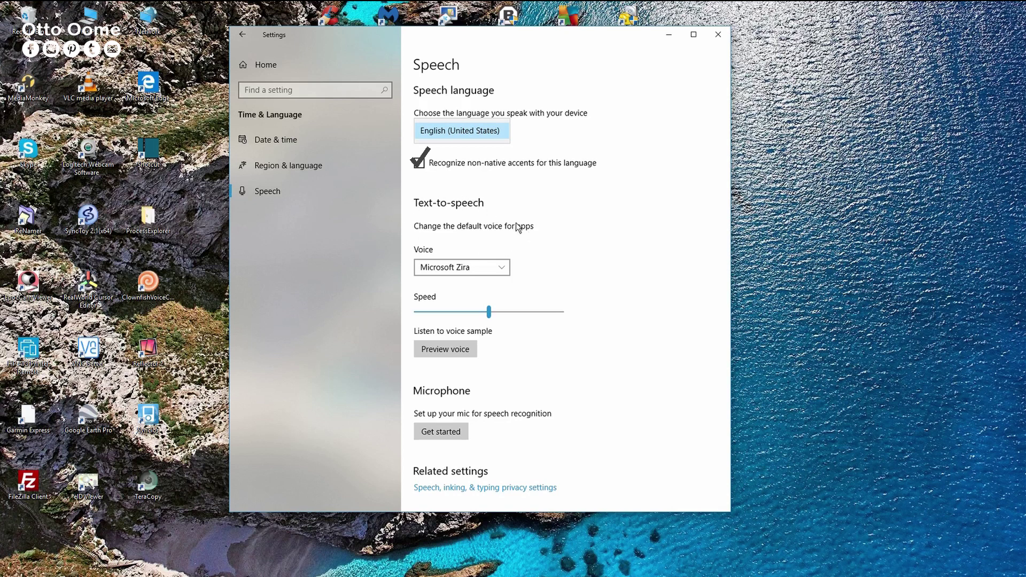
{"action": "left_click", "coordinate": [504, 274]}
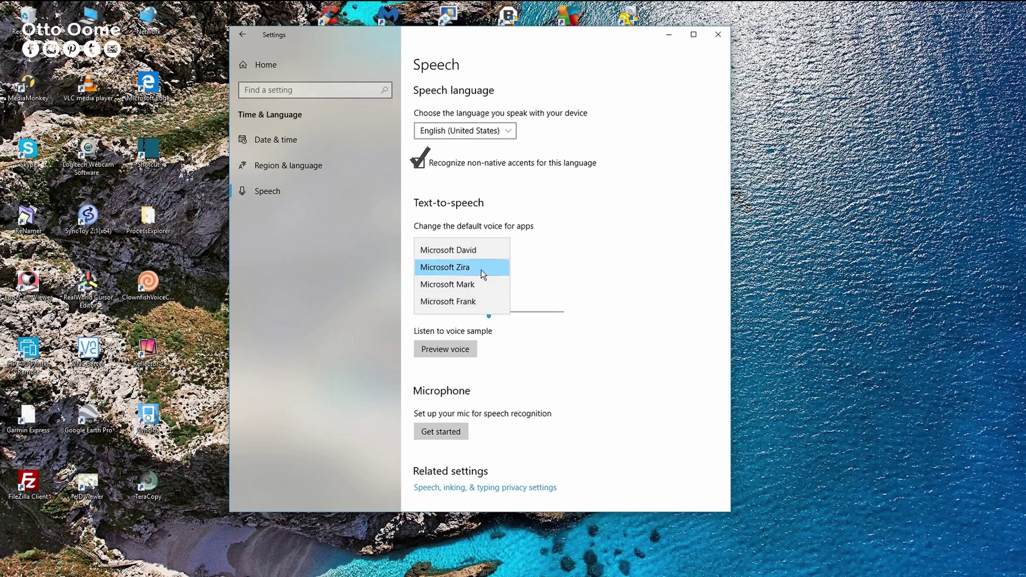
{"action": "left_click", "coordinate": [480, 269]}
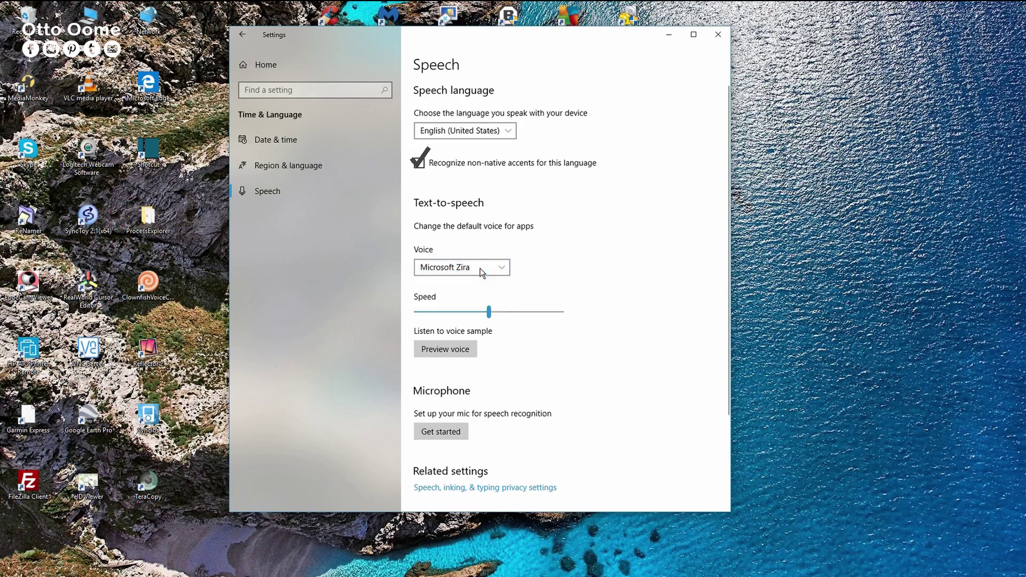
{"action": "left_click", "coordinate": [460, 350]}
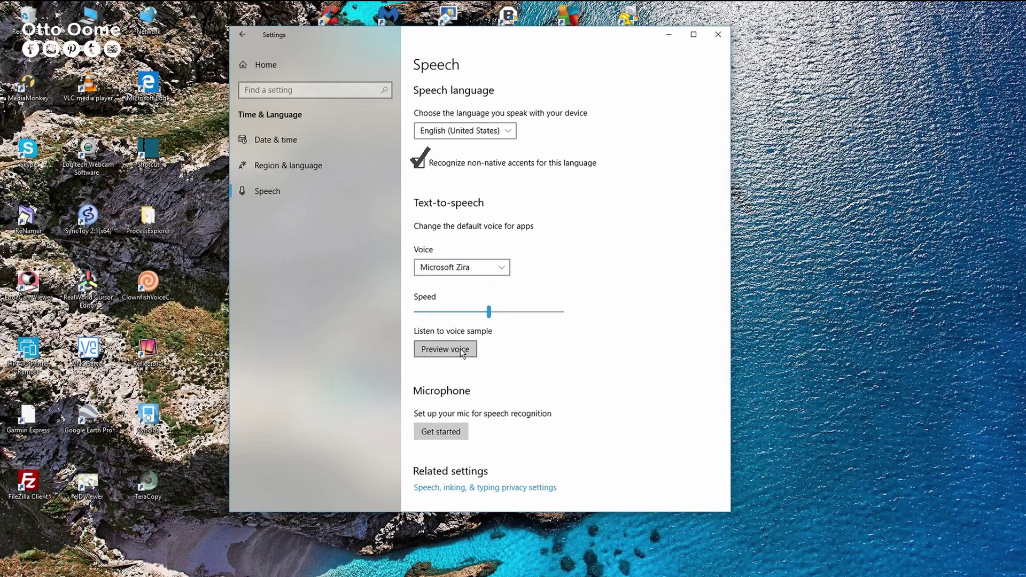
- Close the Speech settings, search Windows for "cor" and open Cortana & Search settings
{"action": "left_click", "coordinate": [718, 34]}
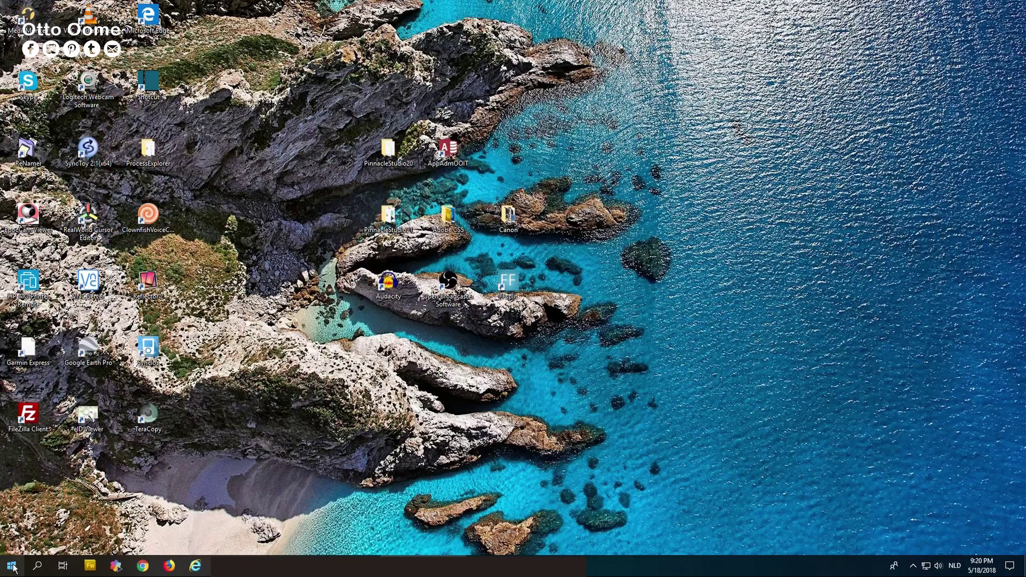
{"action": "left_click", "coordinate": [12, 566]}
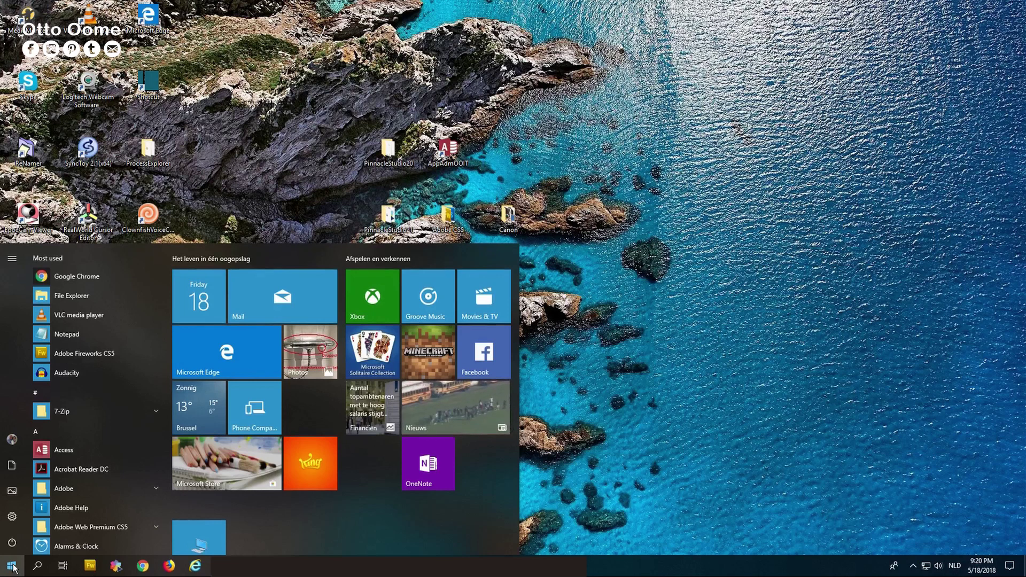
{"action": "type", "text": "cor"}
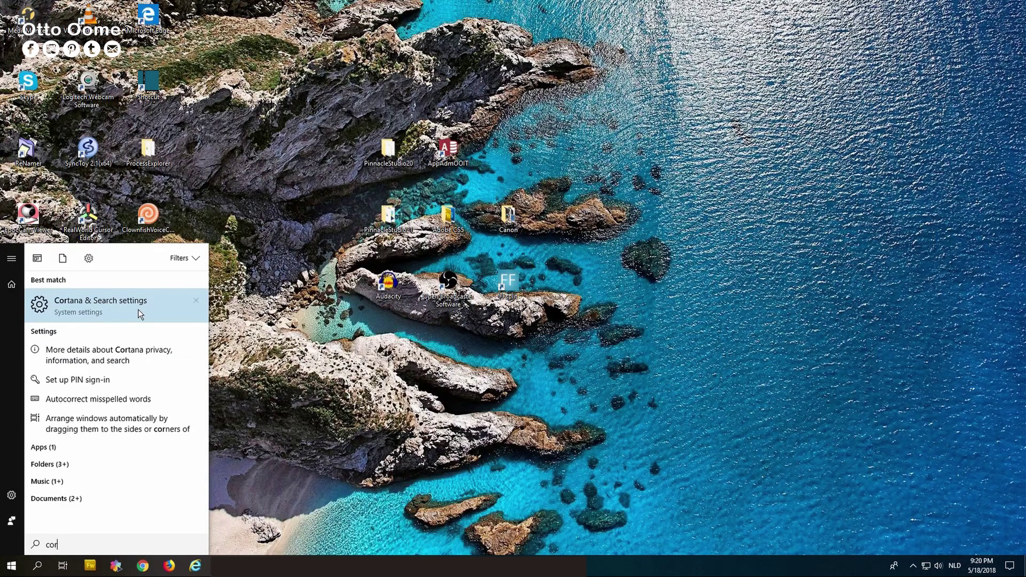
{"action": "left_click", "coordinate": [140, 315]}
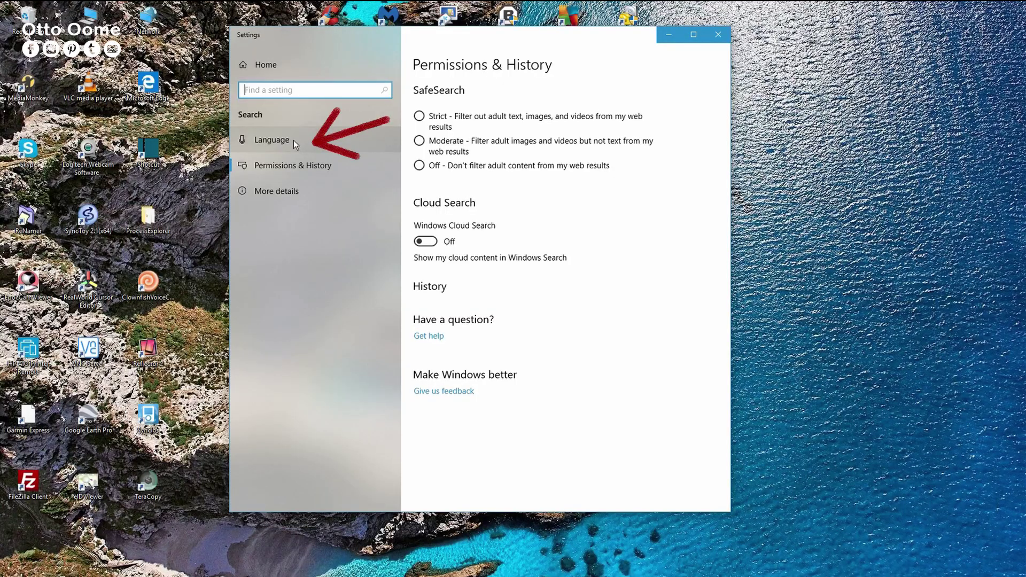
- Set the Cortana search language to English (United States) and close Settings
{"action": "left_click", "coordinate": [294, 141]}
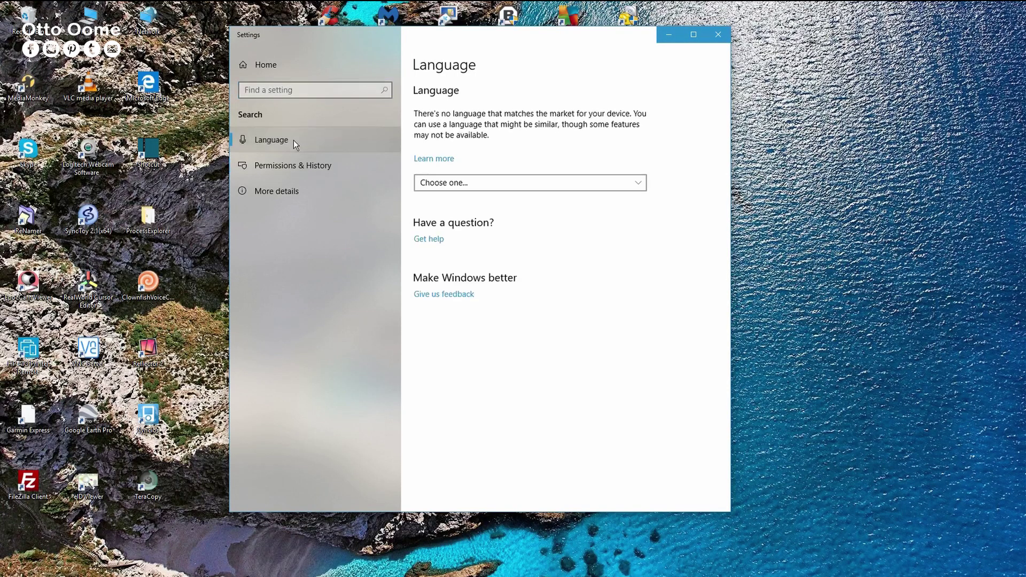
{"action": "left_click", "coordinate": [637, 184]}
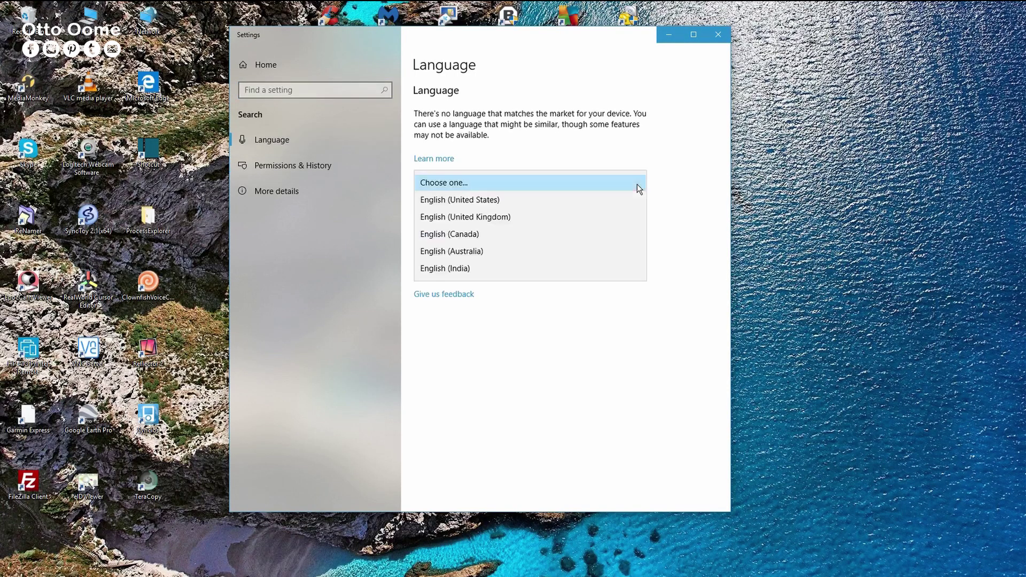
{"action": "left_click", "coordinate": [492, 201]}
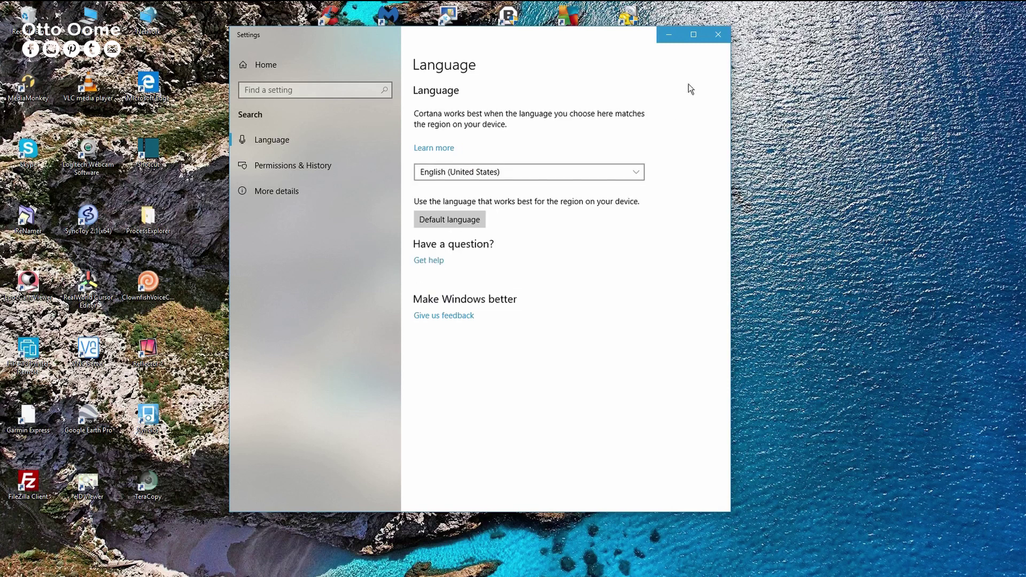
{"action": "left_click", "coordinate": [718, 36]}
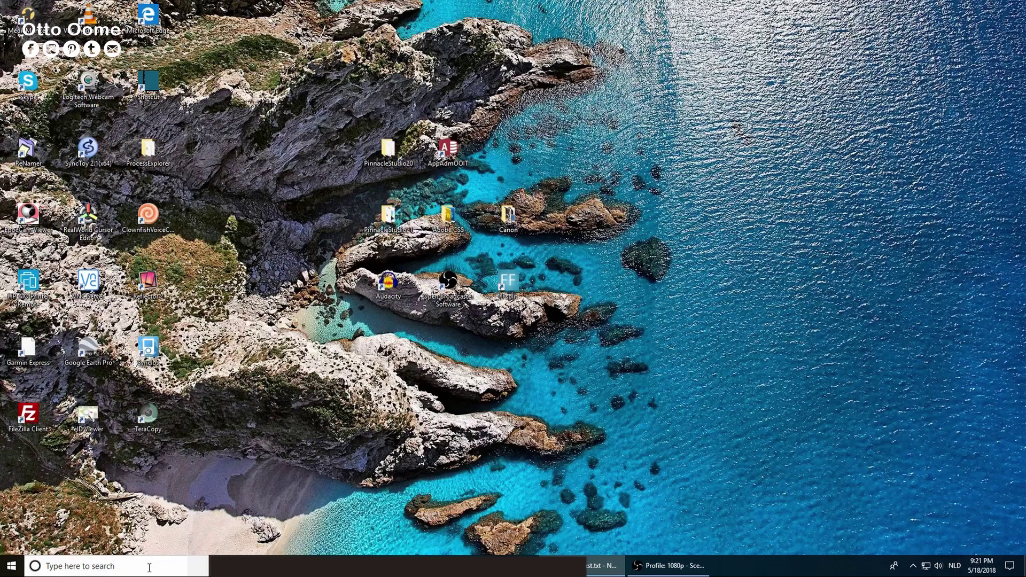
- Search Windows for "cortana", open the Talk to Cortana settings, and switch the response to "Hey Cortana" off and on again
{"action": "left_click", "coordinate": [11, 567]}
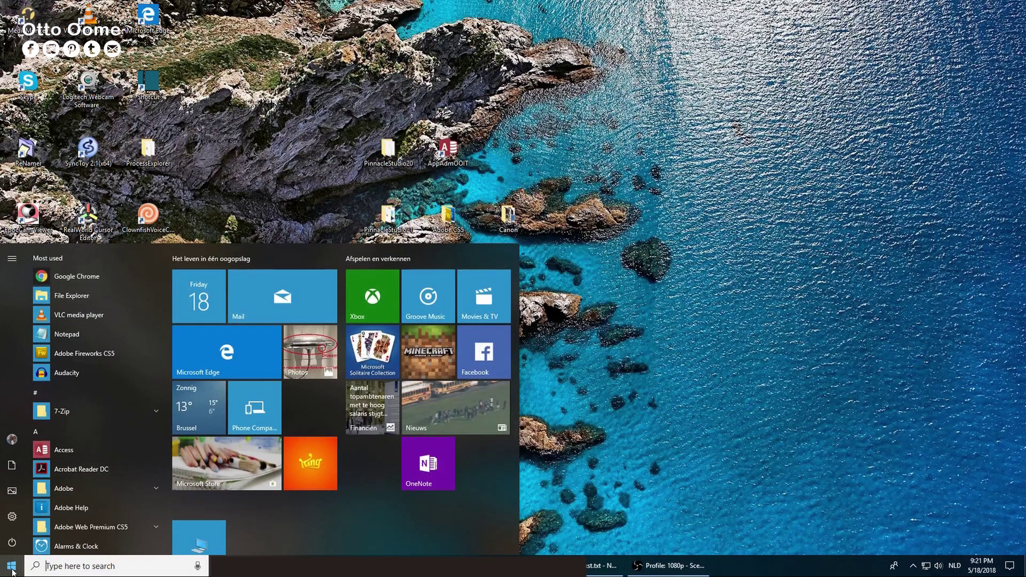
{"action": "type", "text": "cor"}
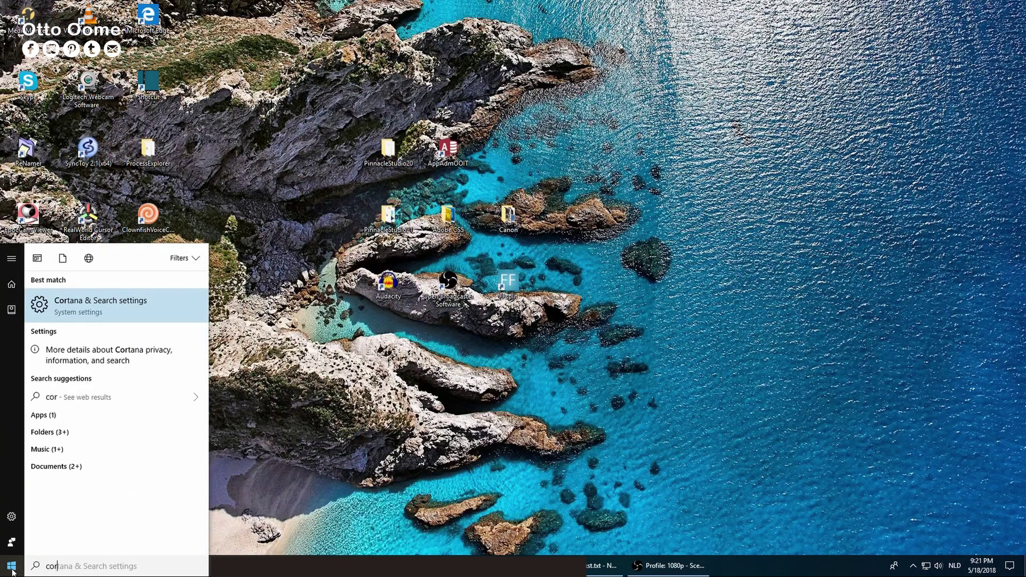
{"action": "type", "text": "tana"}
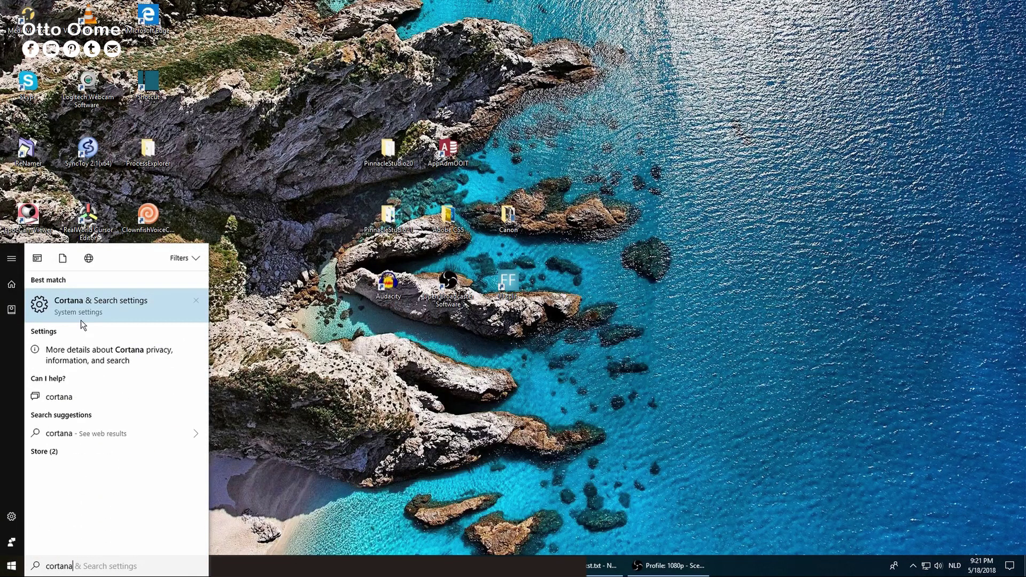
{"action": "left_click", "coordinate": [96, 302]}
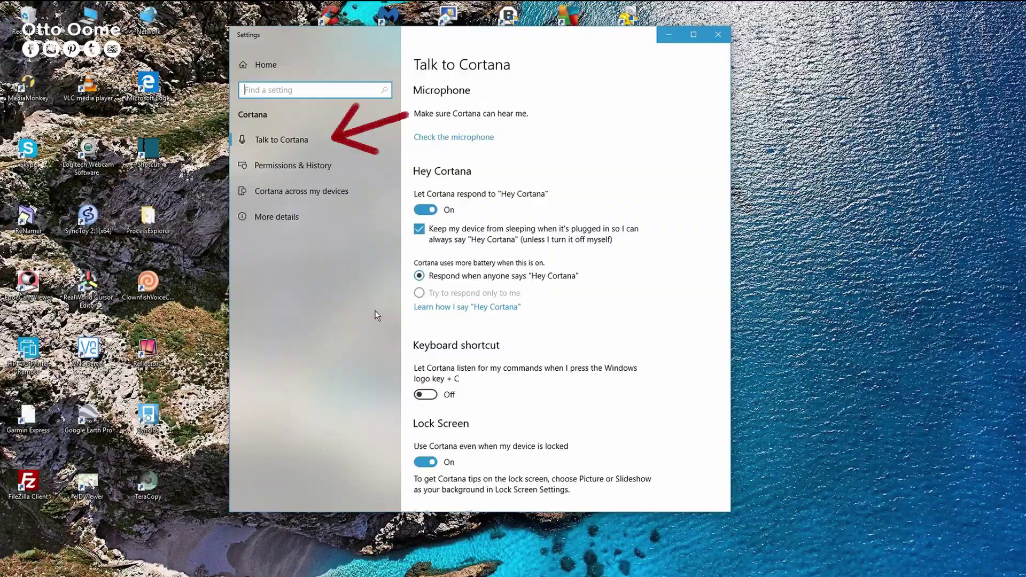
{"action": "left_click", "coordinate": [267, 142]}
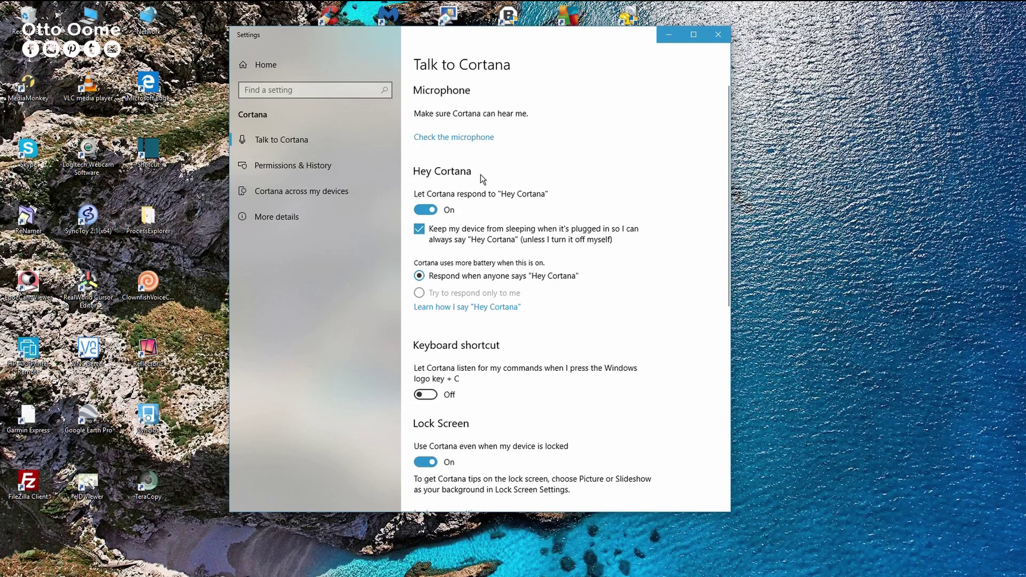
{"action": "left_click", "coordinate": [423, 212]}
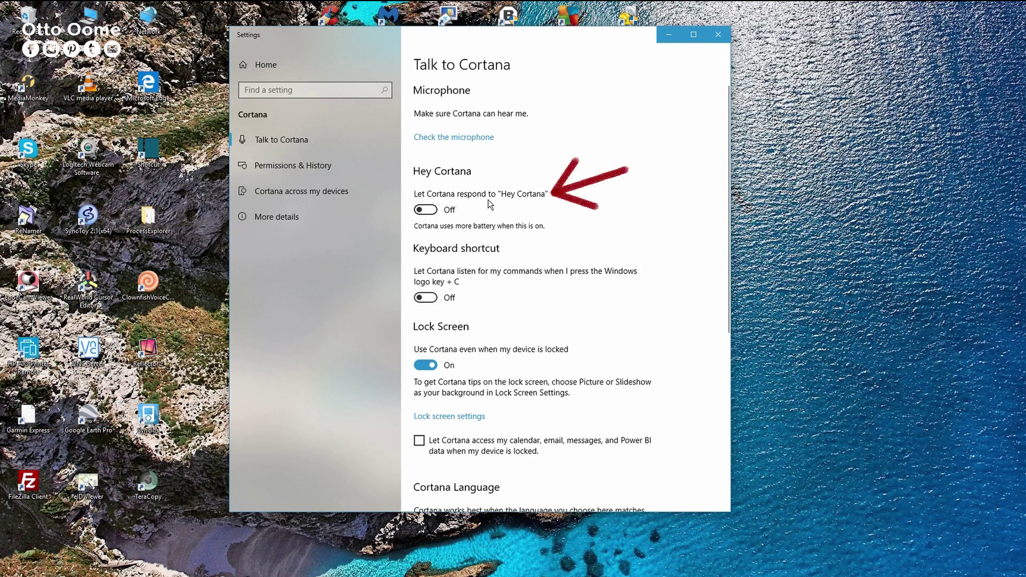
{"action": "left_click", "coordinate": [428, 210]}
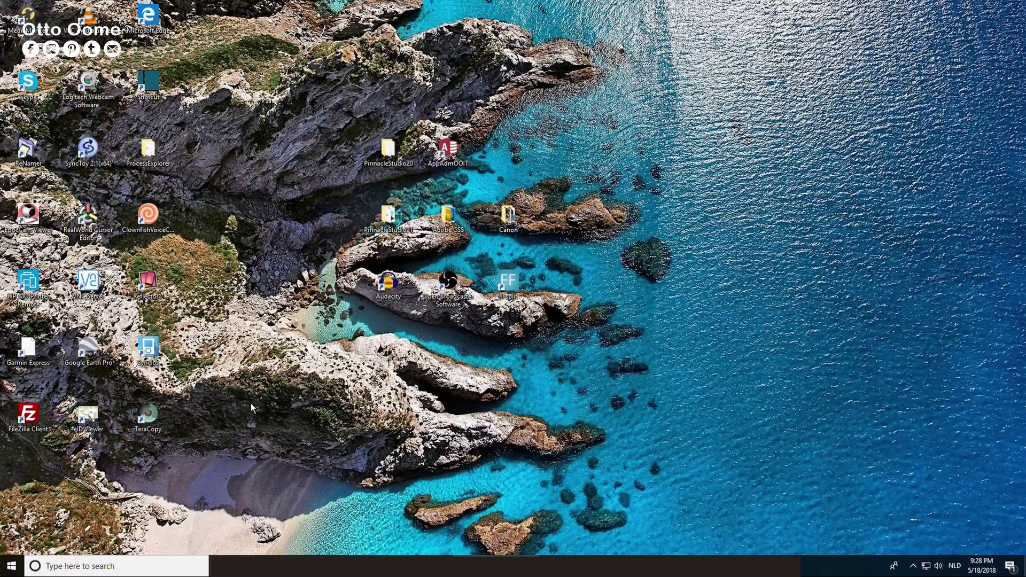
- Test Cortana's voice input with "Where do you live", "What do you eat", "Who is Bill Gates" and "Translate into Spanish", and start listening again
{"action": "key", "text": "super+c"}
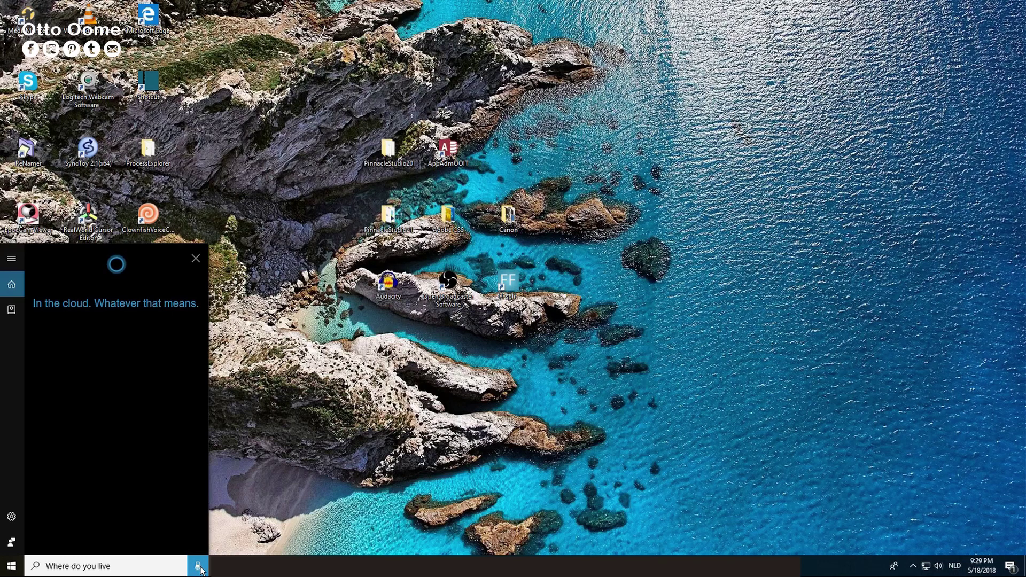
{"action": "left_click", "coordinate": [198, 566]}
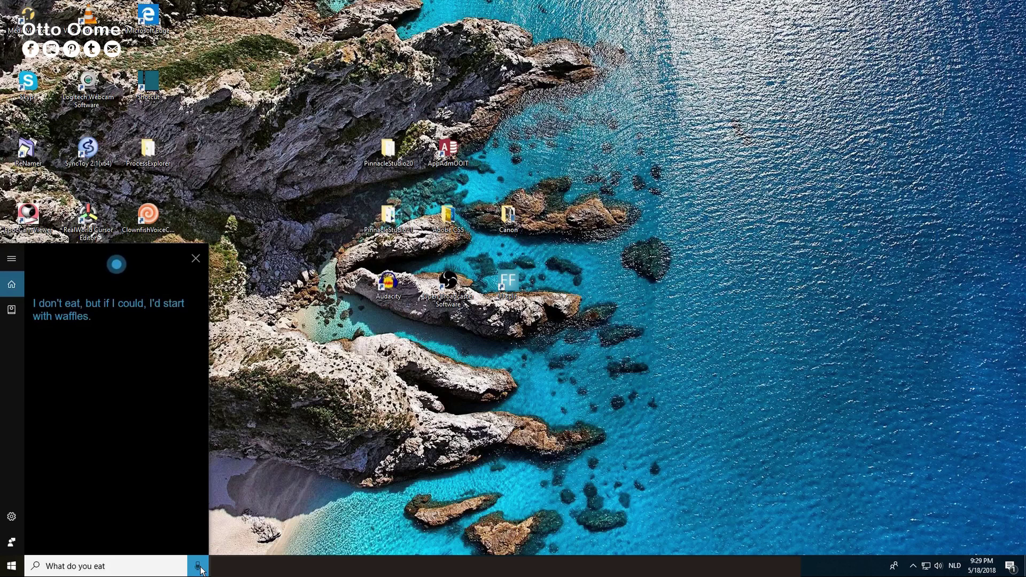
{"action": "left_click", "coordinate": [199, 567]}
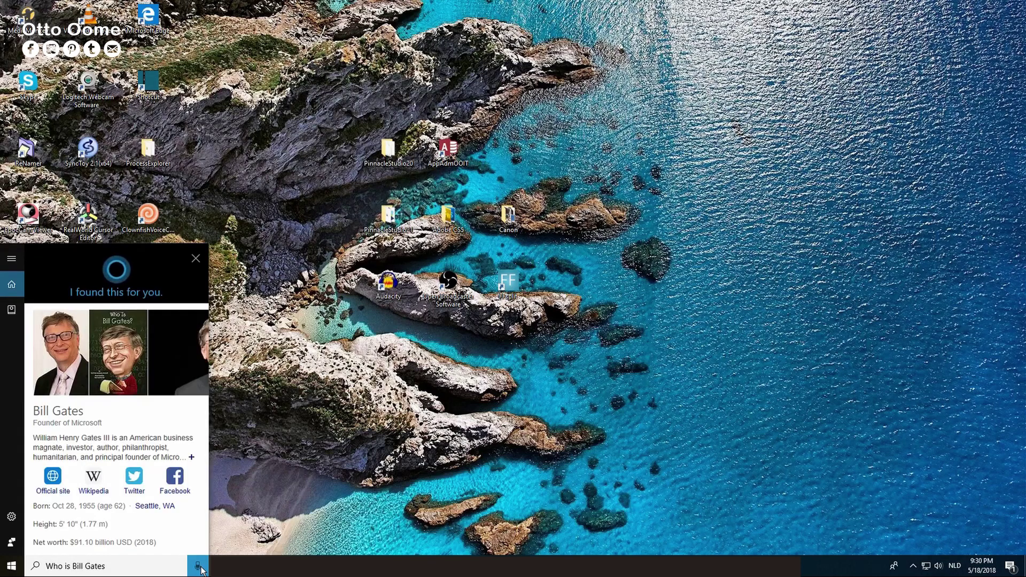
{"action": "left_click", "coordinate": [198, 566]}
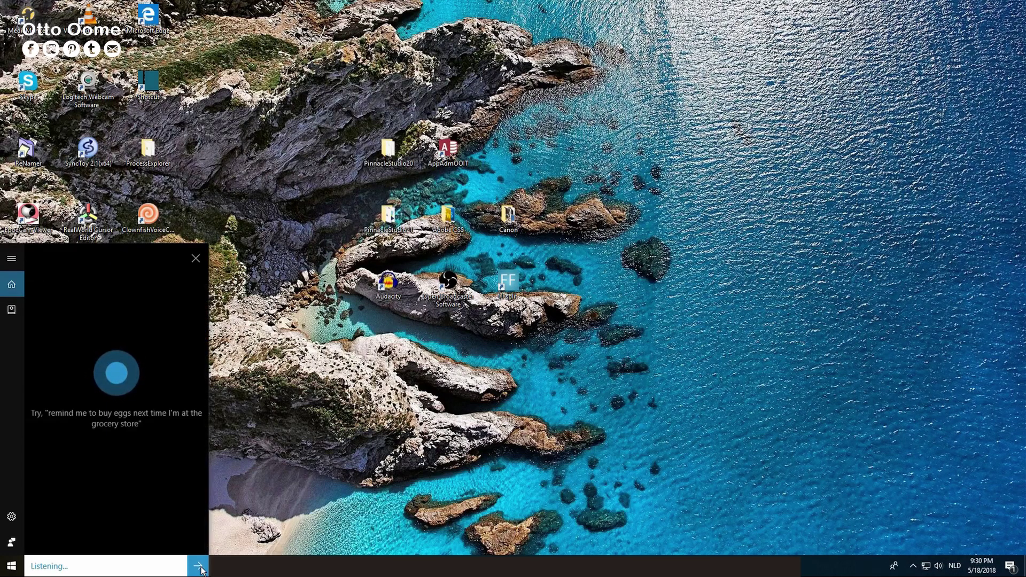
{"action": "type", "text": "trans"}
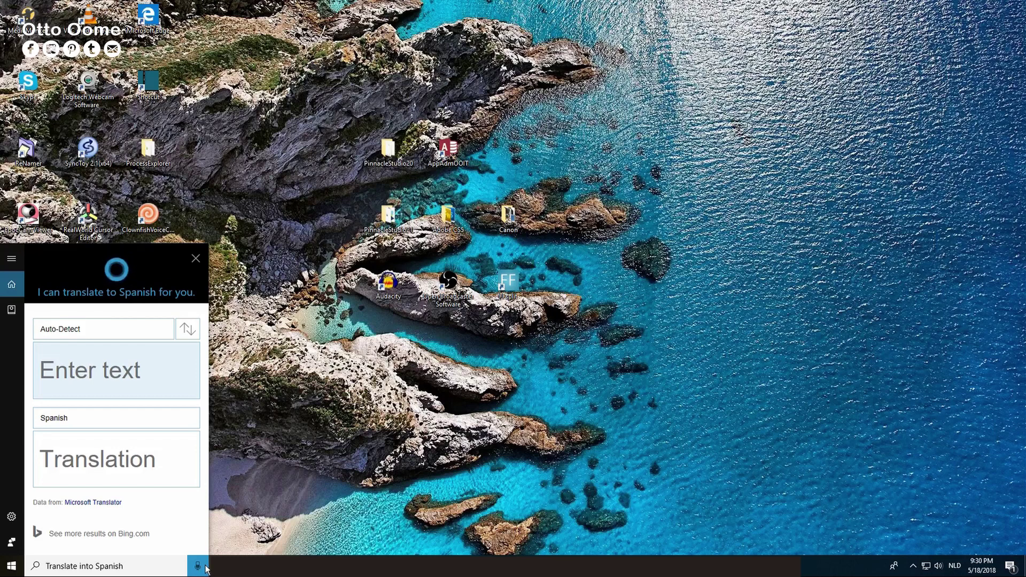
{"action": "left_click", "coordinate": [200, 568]}
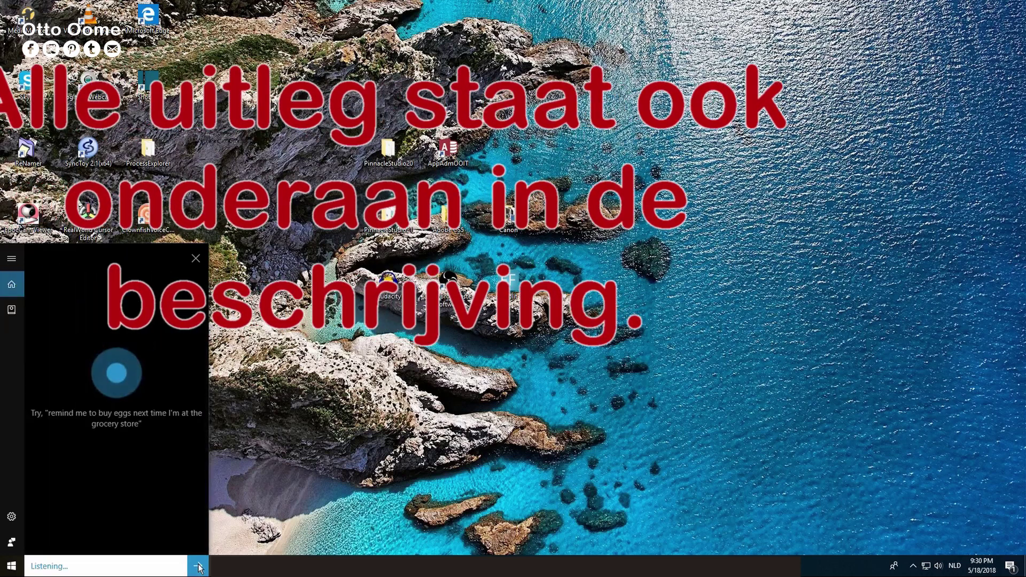